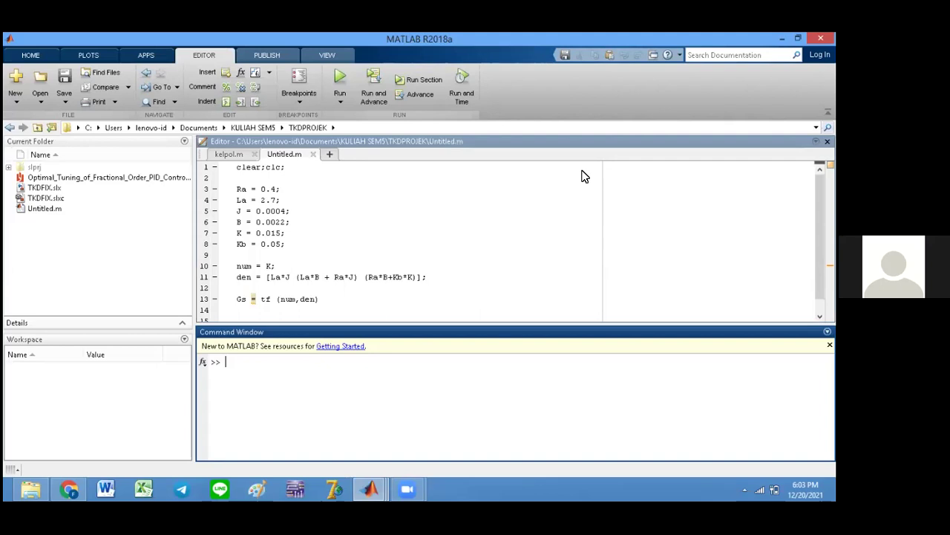
- Run the Untitled.m script to compute the motor's transfer function Gs from its parameters
click(280, 152)
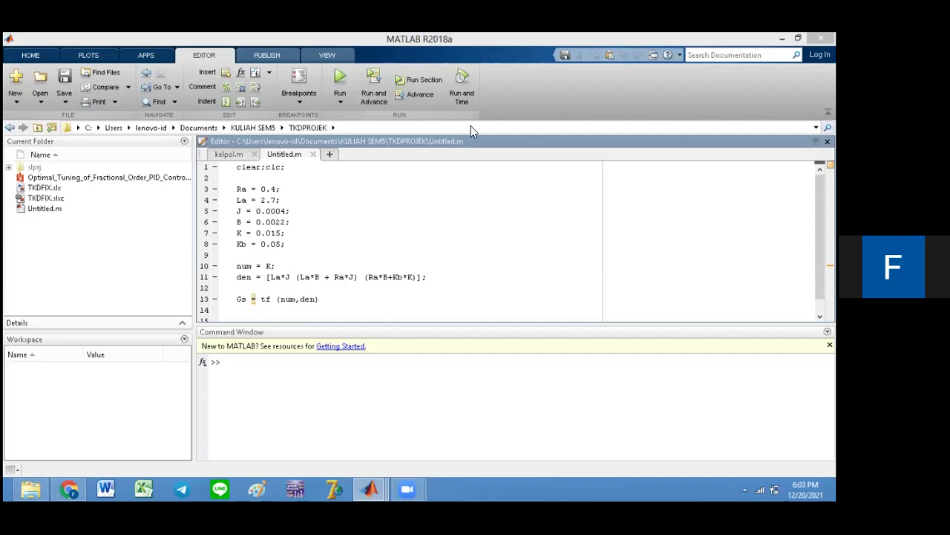
key(ctrl+0)
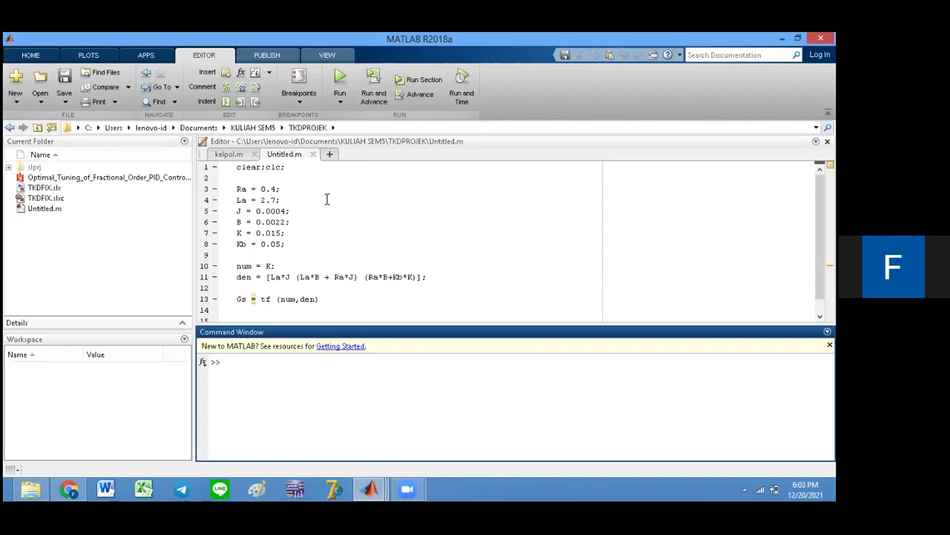
click(322, 231)
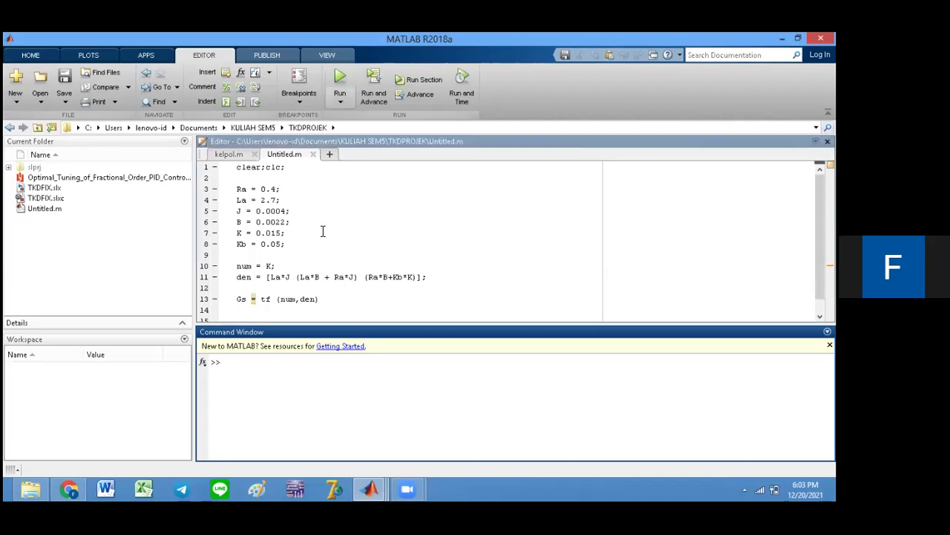
click(401, 331)
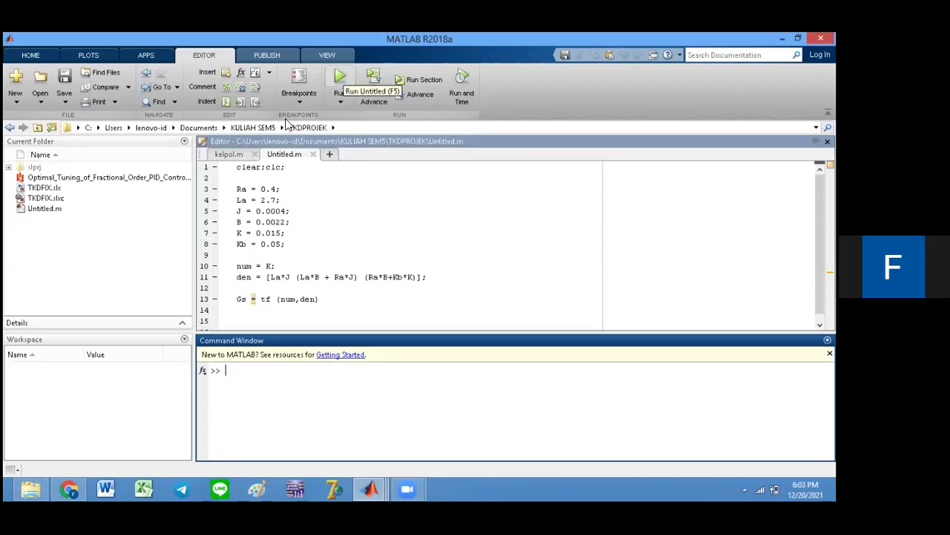
key(F5)
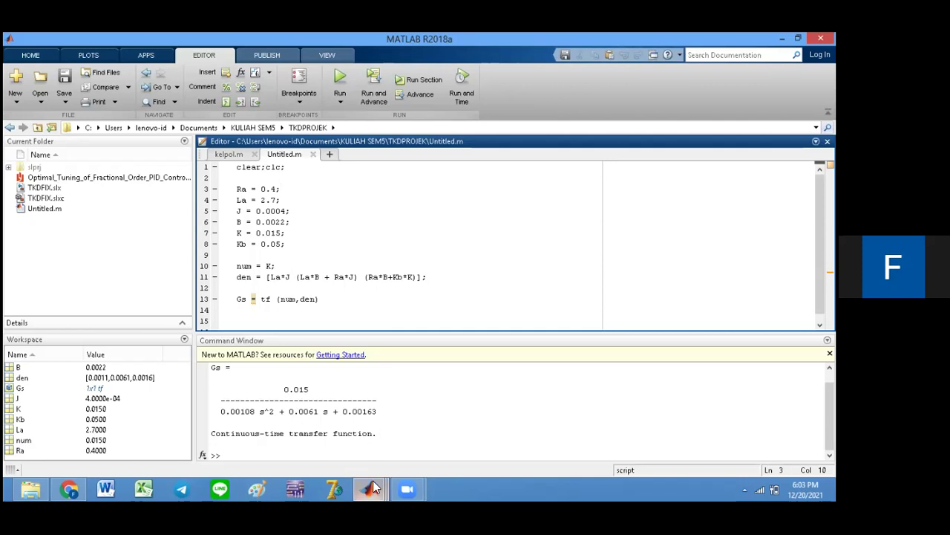
- Switch to the TKDFIX Simulink model and examine the set point, summing junctions, PID gains, integrator, derivative, transfer function, mux and scope blocks
mouse_move(371, 488)
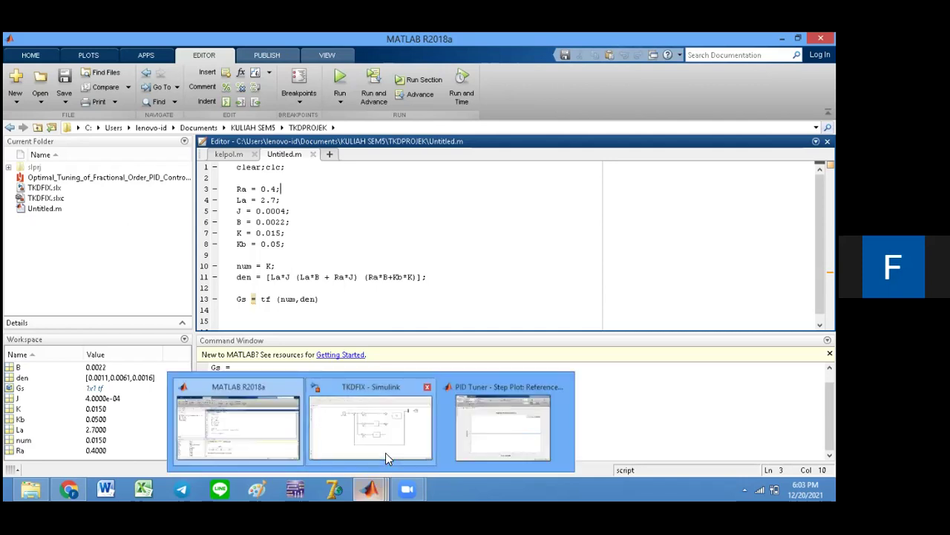
click(390, 450)
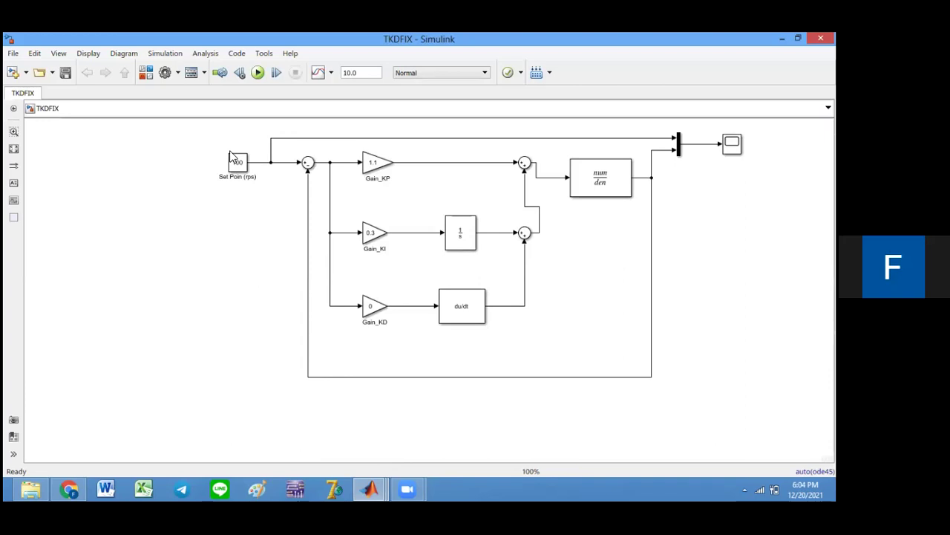
click(243, 172)
click(296, 156)
click(307, 170)
click(526, 169)
click(525, 236)
click(309, 164)
click(385, 163)
click(379, 227)
click(459, 235)
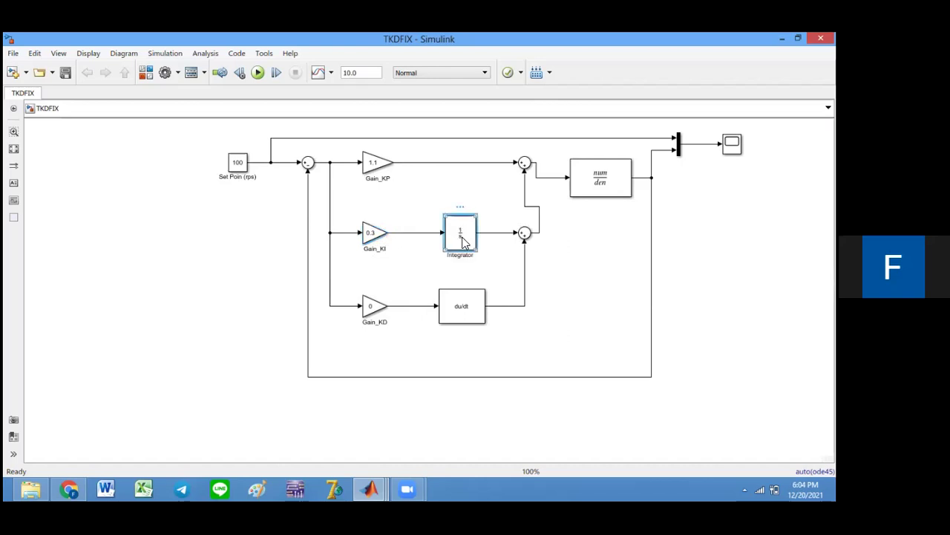
click(469, 309)
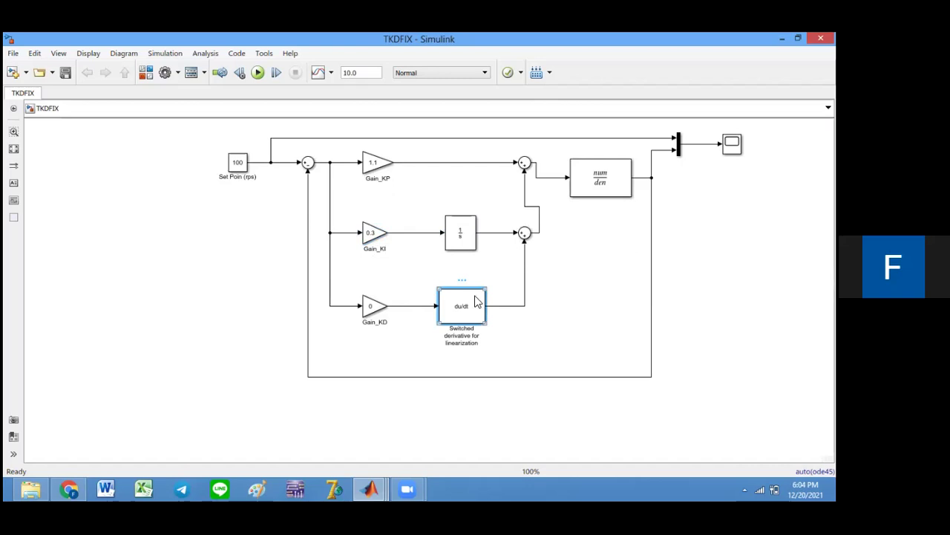
click(608, 174)
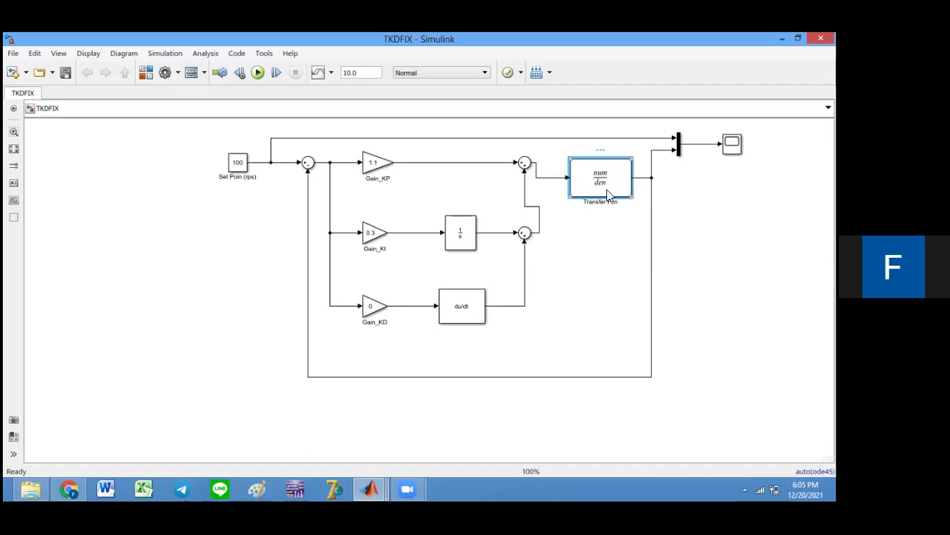
click(678, 147)
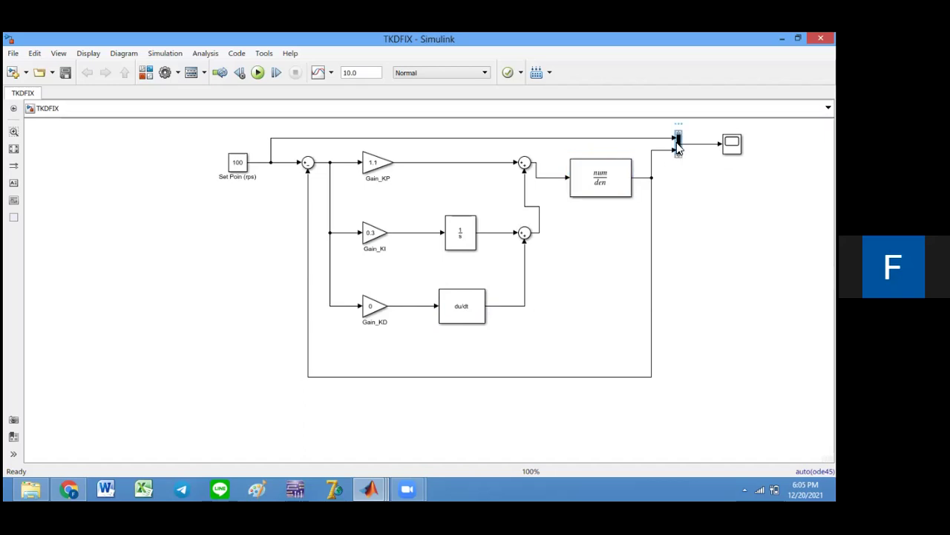
click(732, 143)
- Run the TKDFIX simulation and view the response in the Scope, then minimize the plot window
click(257, 72)
double_click(731, 144)
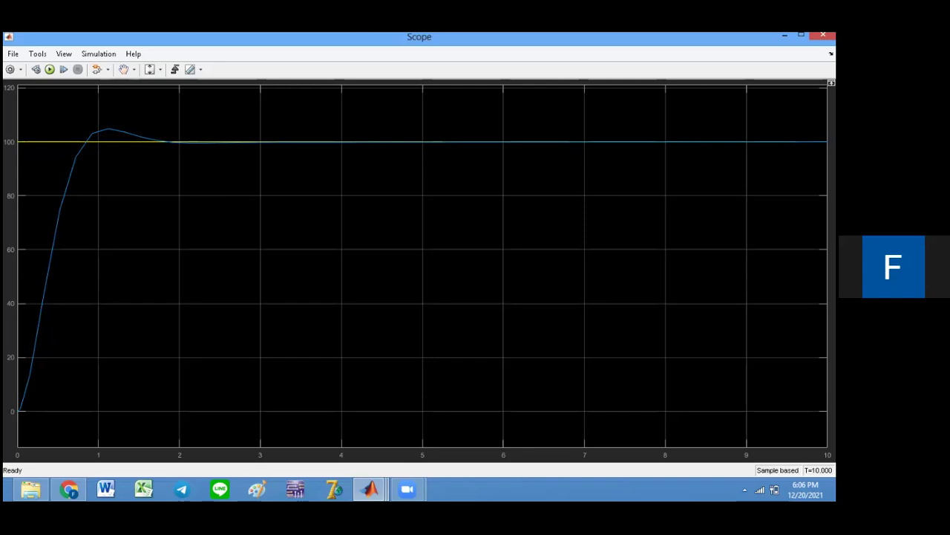
click(785, 34)
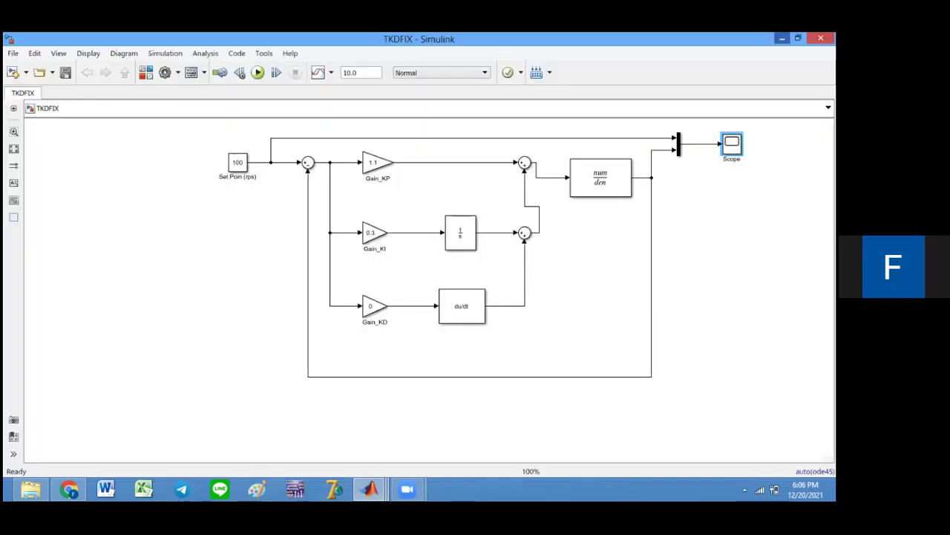
- In PID Tuner, import Gs from the workspace as the plant and set the controller type to PID
key(alt+Tab)
click(438, 438)
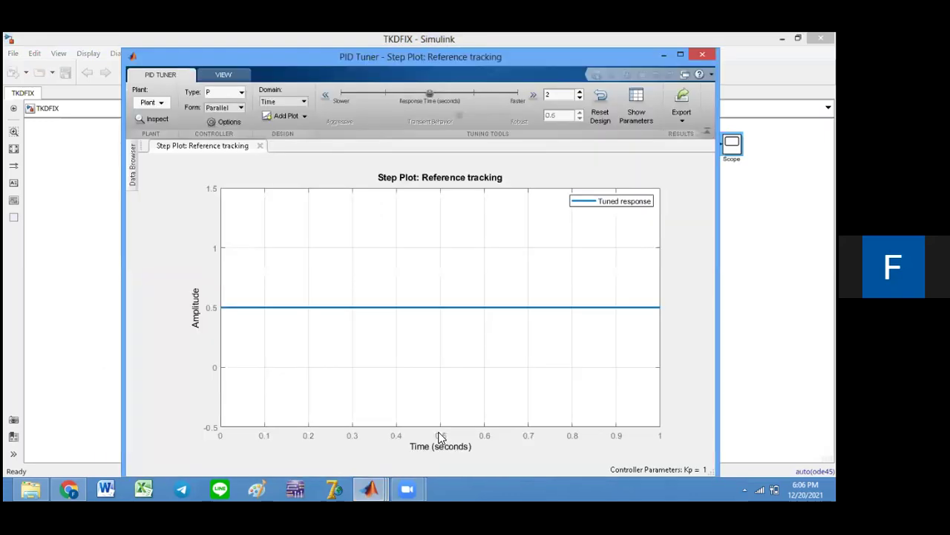
click(165, 103)
click(179, 169)
click(252, 167)
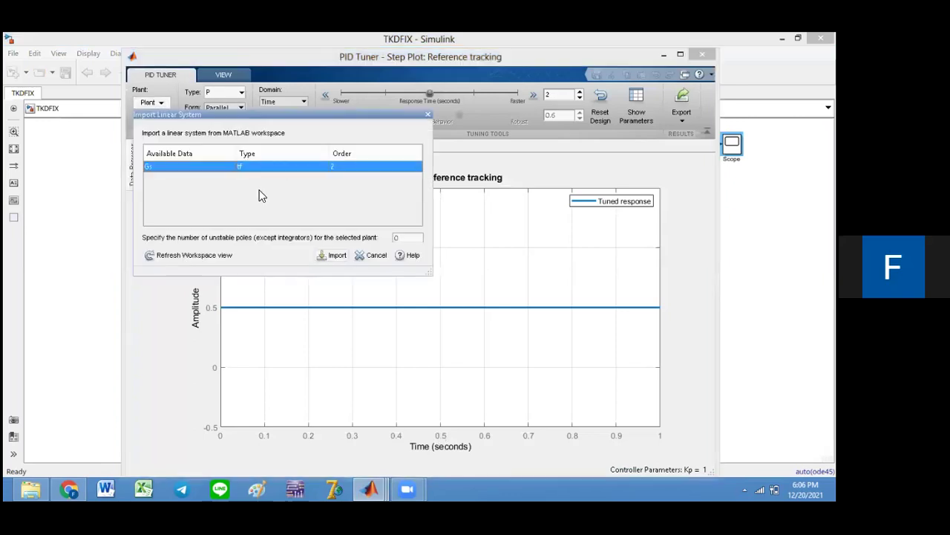
click(332, 255)
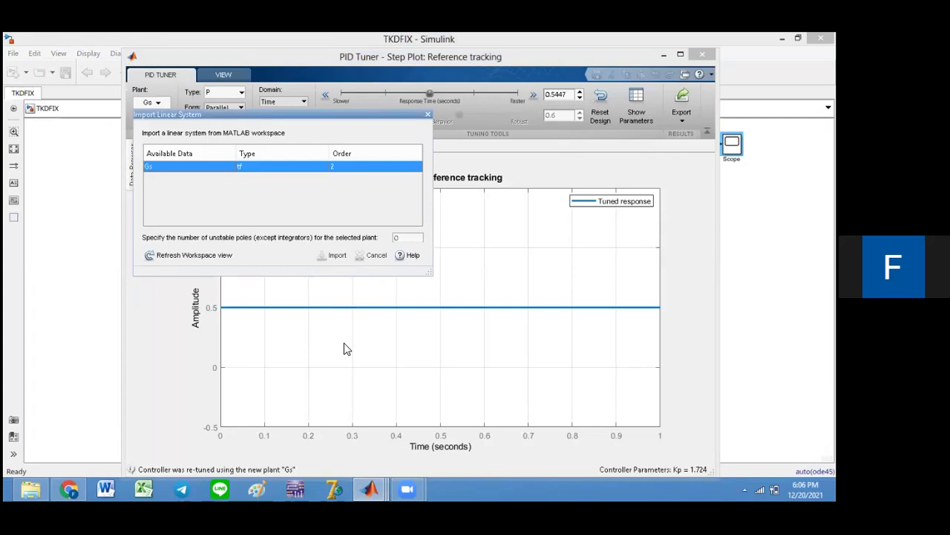
click(242, 92)
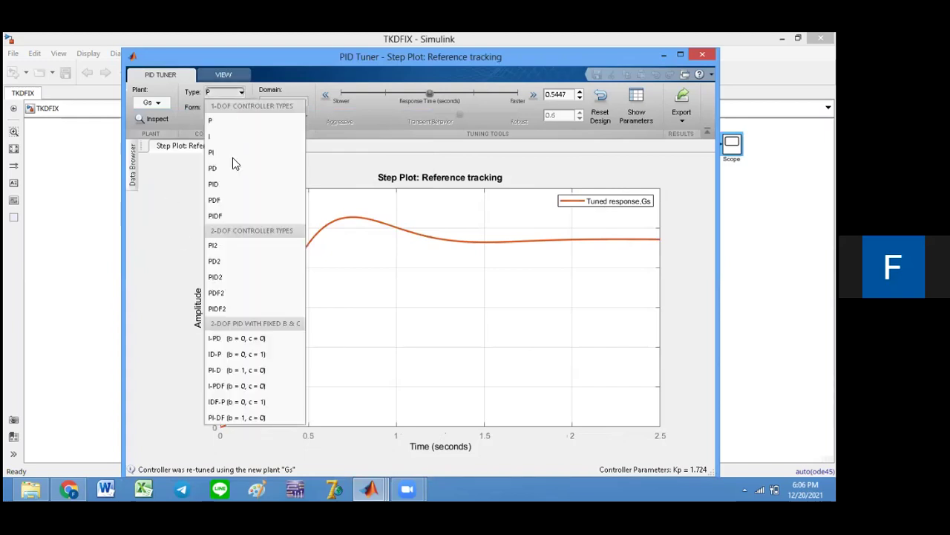
click(225, 190)
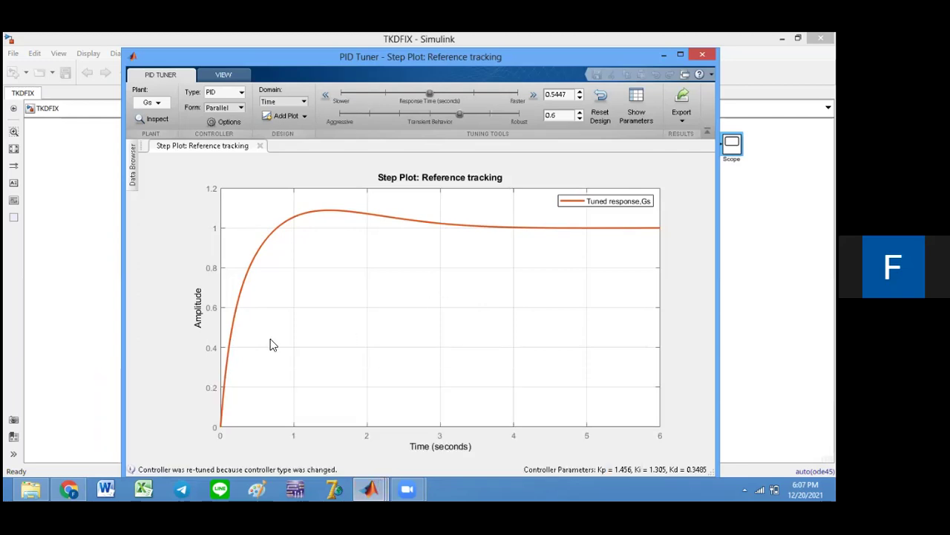
- Compare the PID Tuner's tuned step response with the Simulink model and its Scope response
click(370, 488)
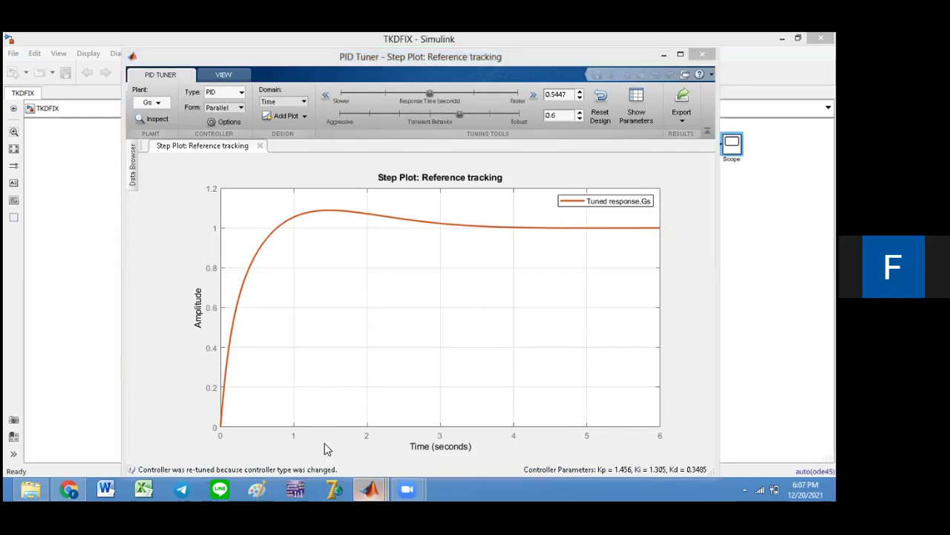
click(476, 415)
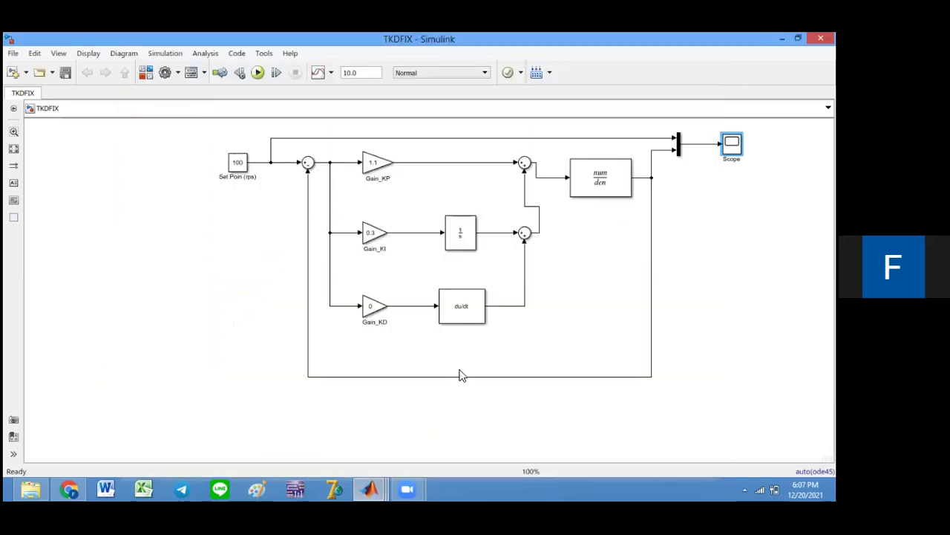
click(373, 488)
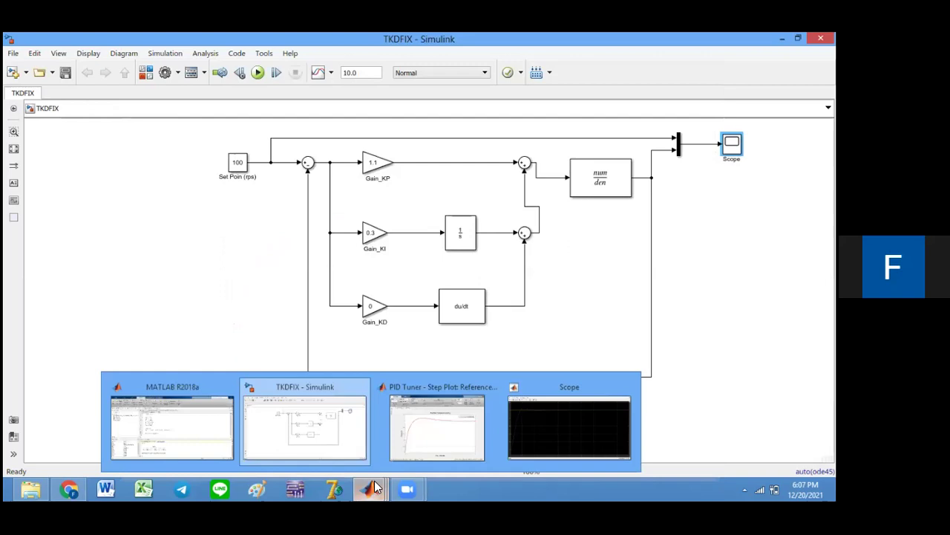
click(428, 446)
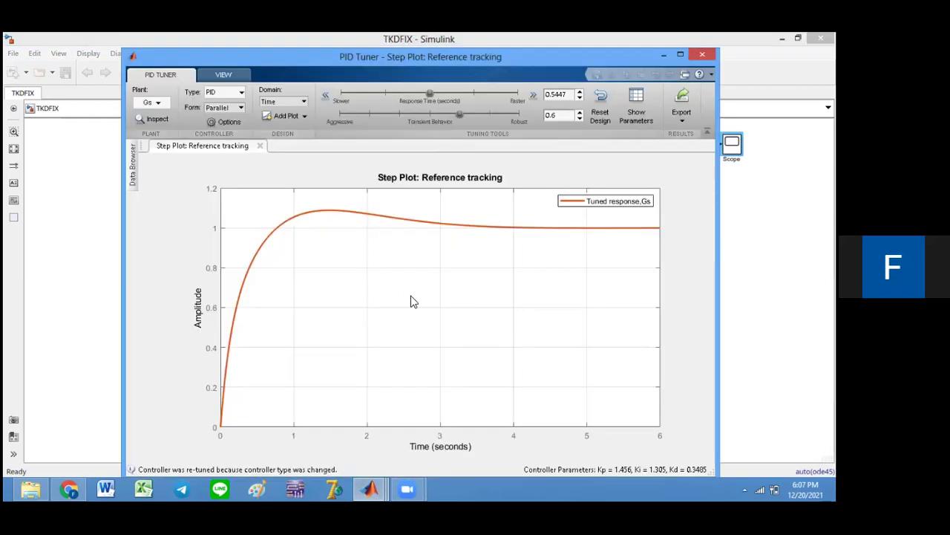
click(370, 488)
click(598, 429)
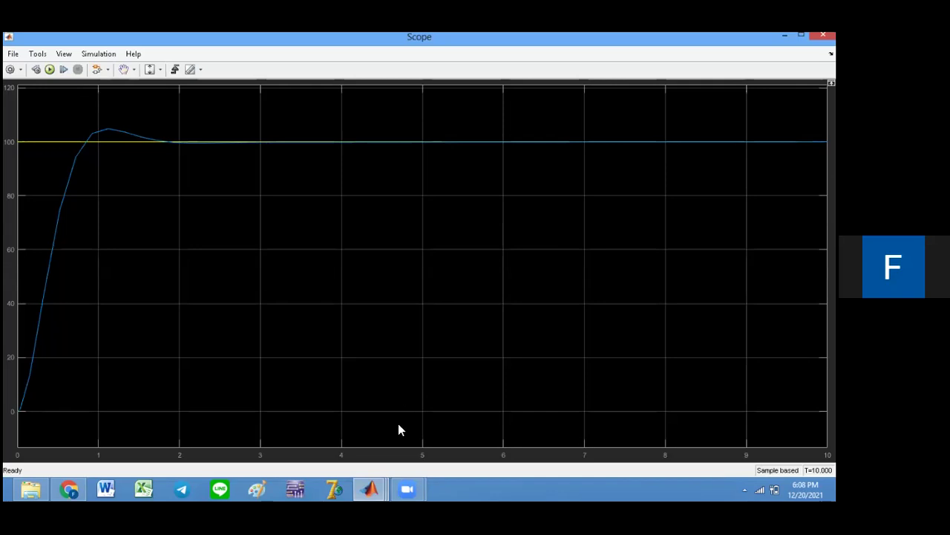
click(371, 488)
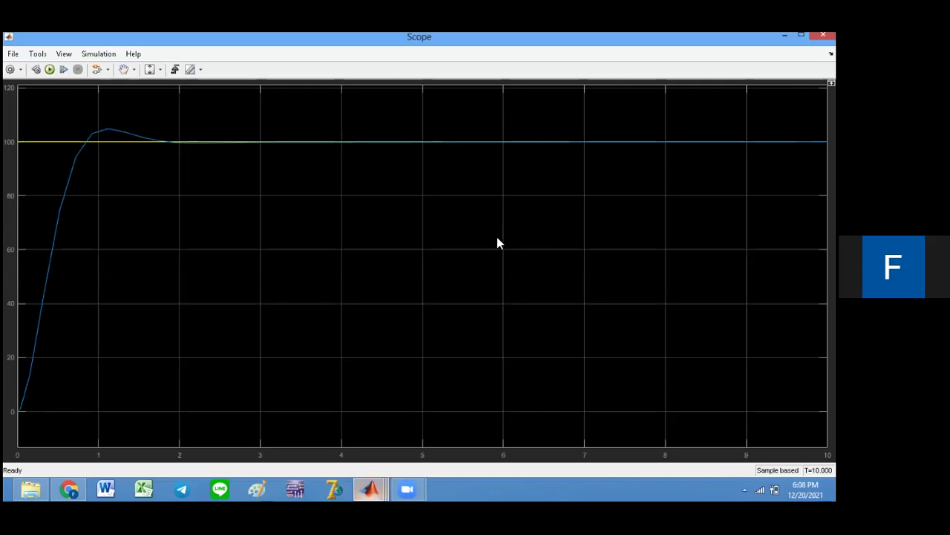